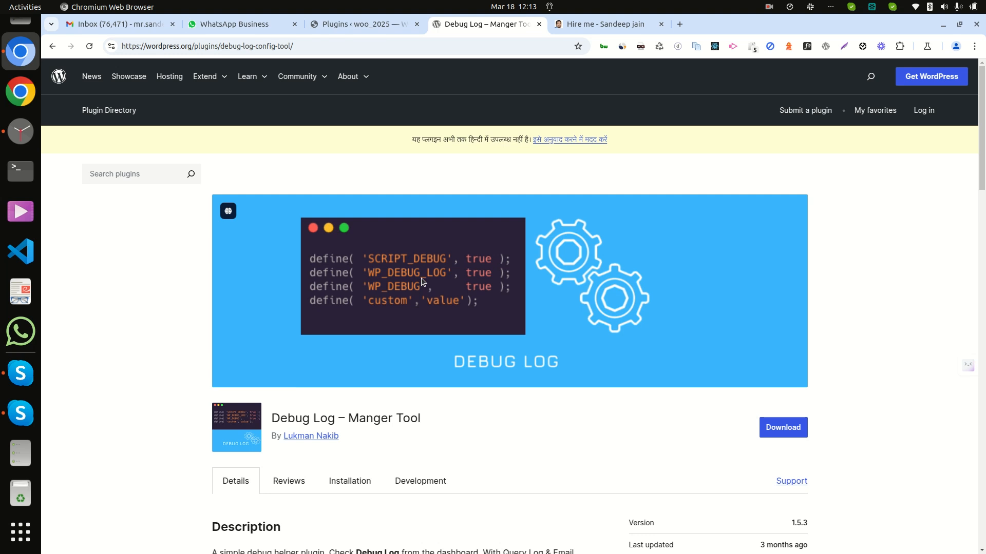
- Copy the Debug Log – Manger Tool name and search for it among plugins to add
triple_click(351, 419)
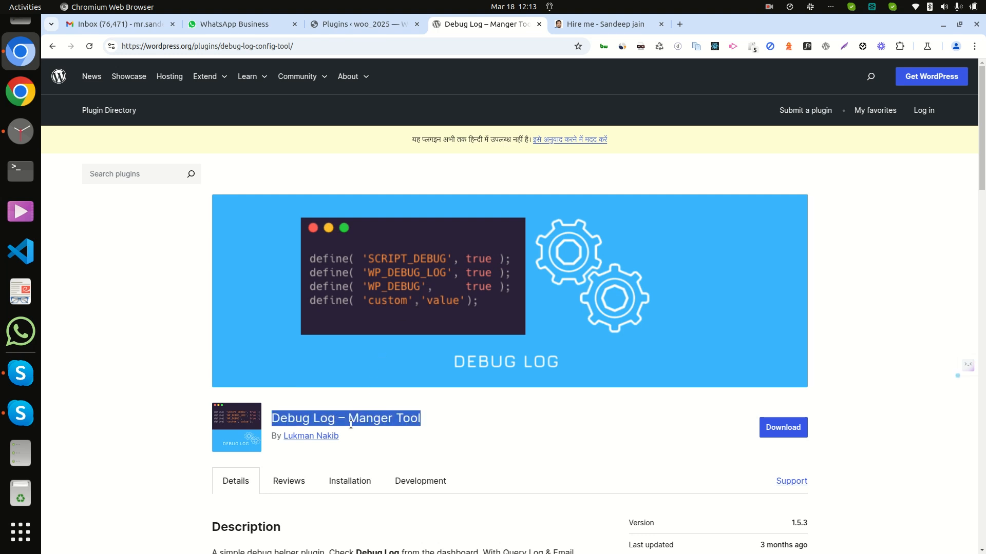
right_click(353, 423)
left_click(406, 234)
left_click(339, 26)
scroll(341, 236, "up", 5)
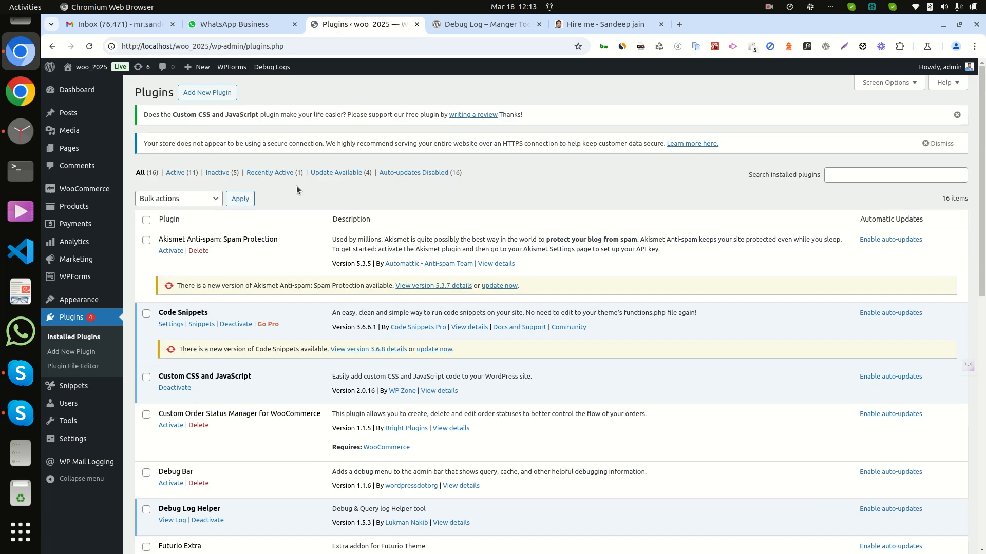
left_click(212, 96)
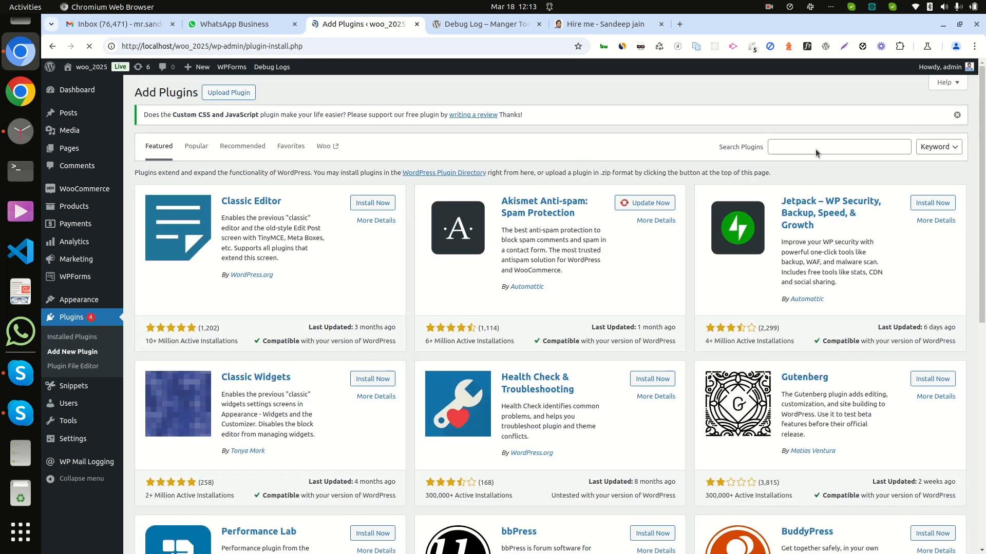
left_click(814, 149)
key("ctrl+v")
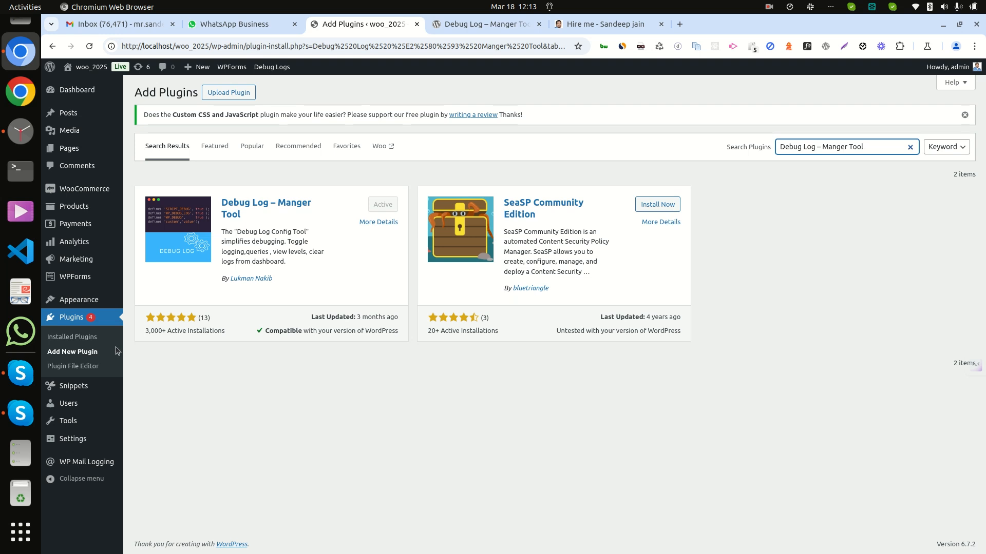
- Open the Debug Log Helper's log viewer from the installed plugins list and switch to its settings
left_click(60, 337)
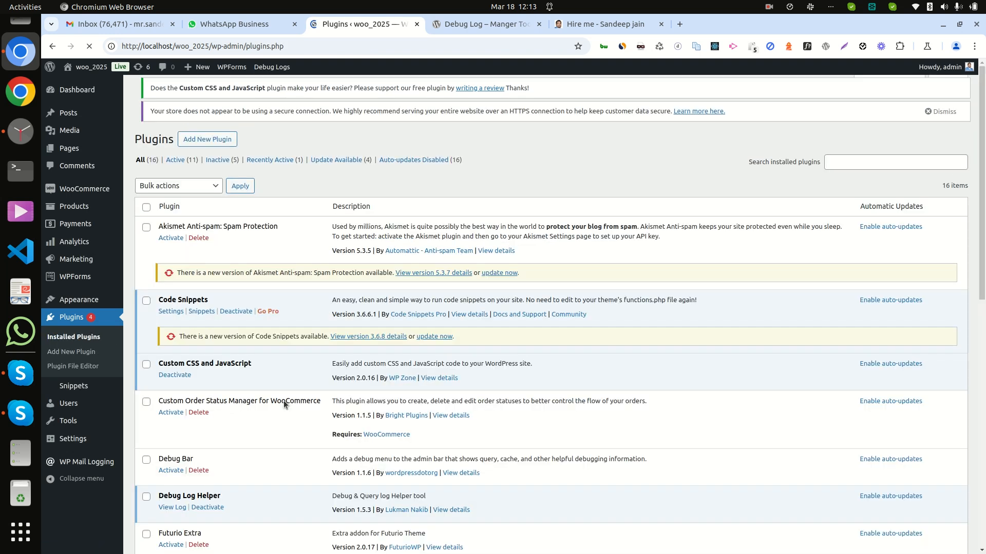
scroll(245, 439, "down", 5)
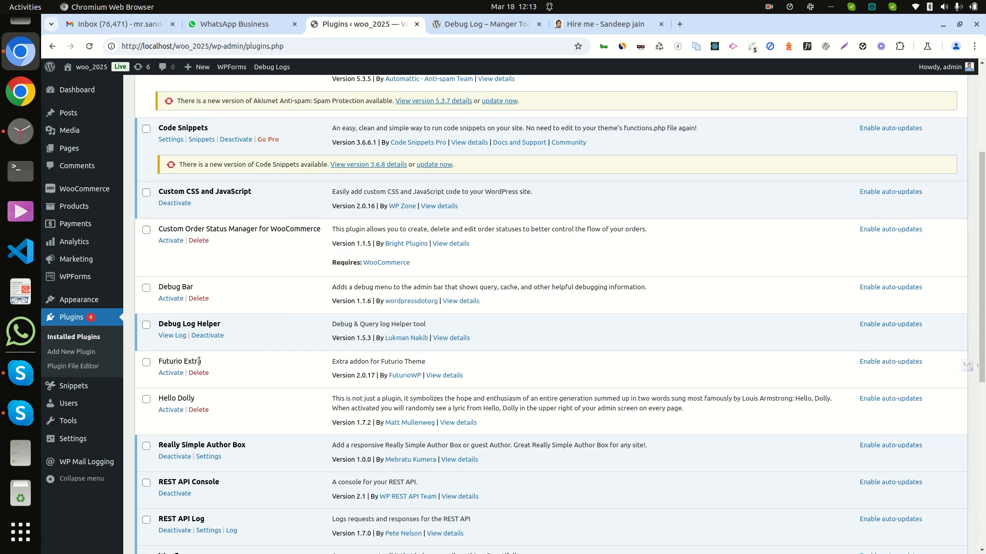
left_click(174, 335)
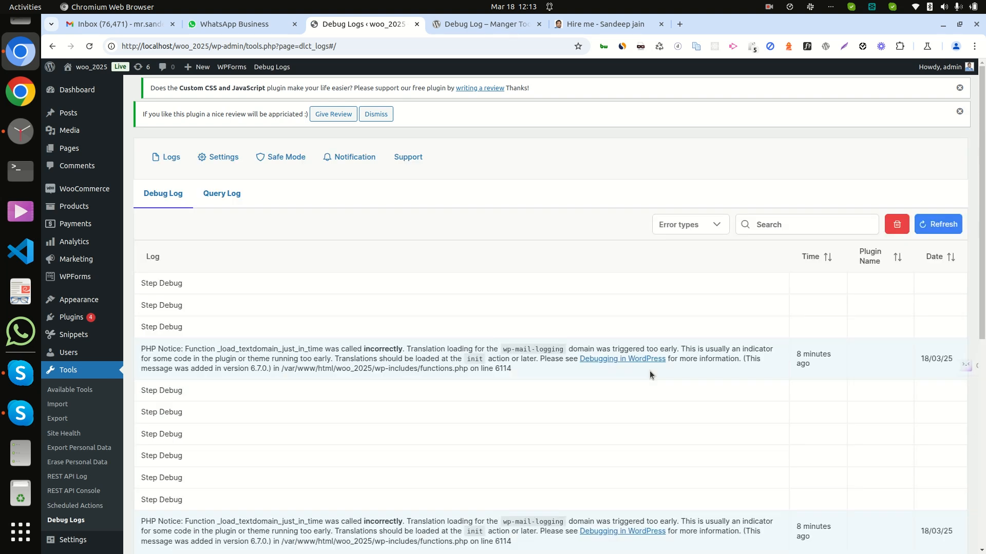
left_click(226, 159)
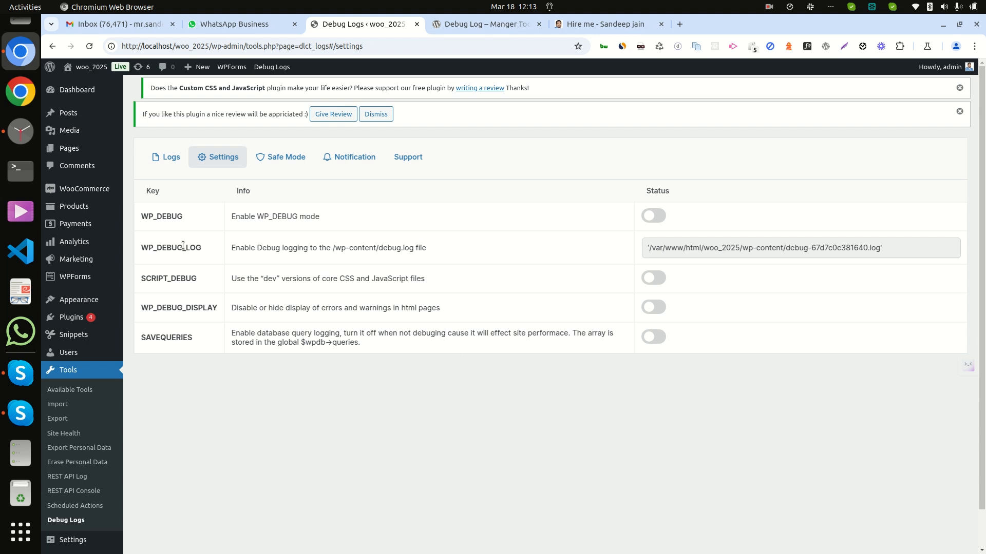
- Enable WP_DEBUG, SCRIPT_DEBUG and SAVEQUERIES in the debug log settings
left_click(661, 218)
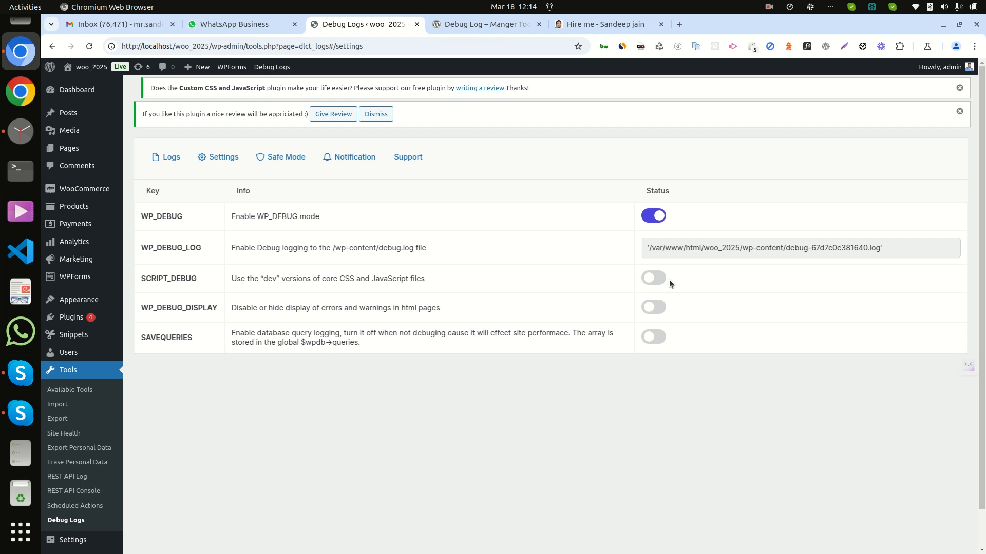
left_click(655, 277)
left_click(657, 337)
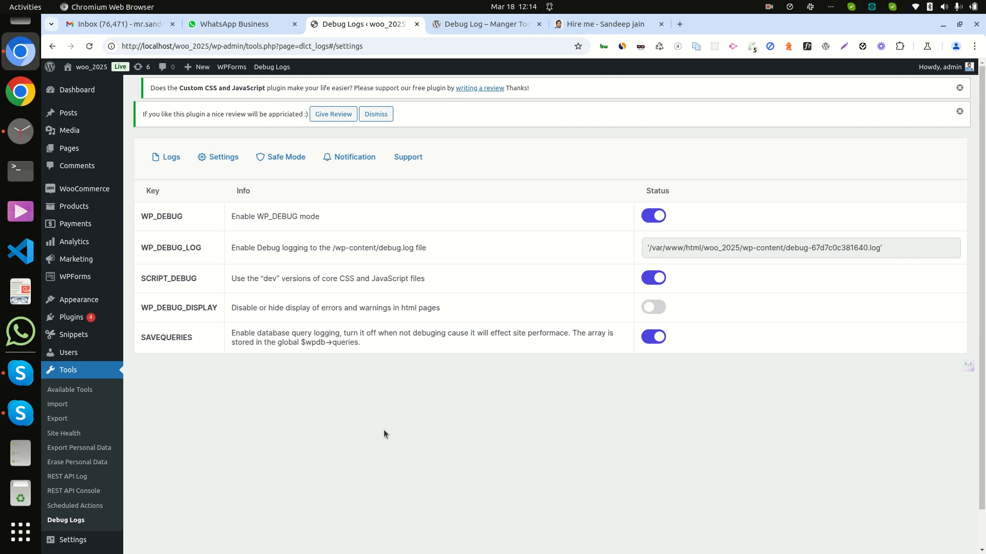
- Return to the debug log list and clear all existing log entries
left_click(173, 163)
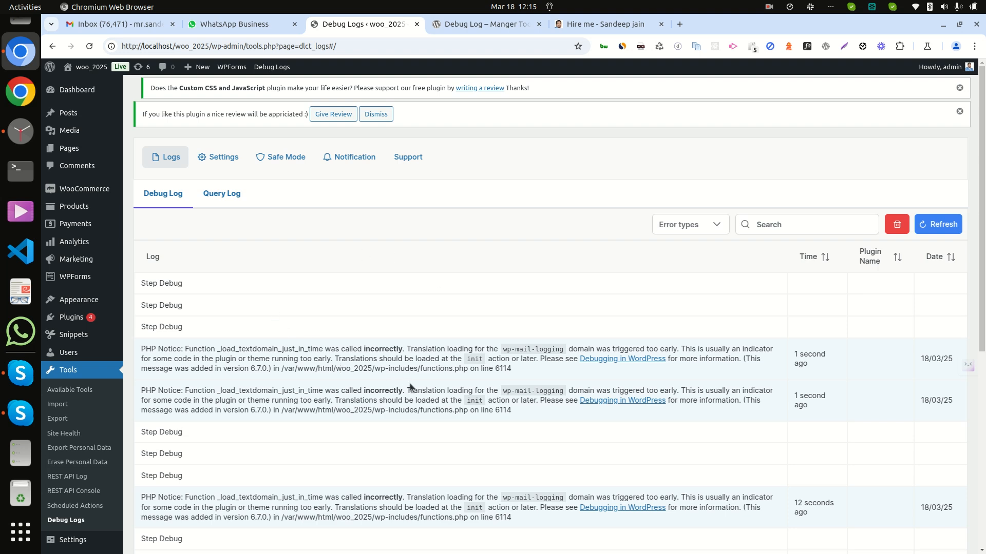
left_click(899, 225)
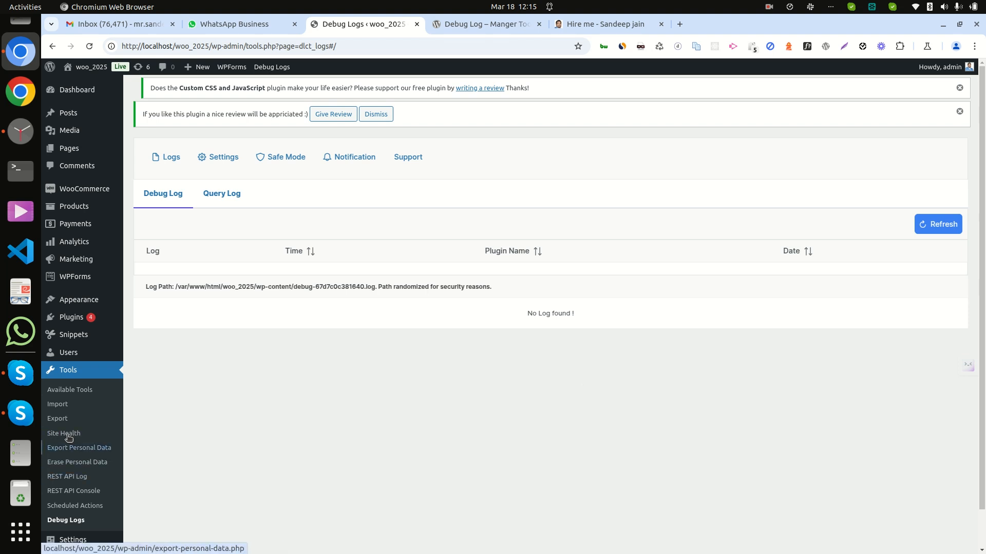
- Open the snippets list in a new tab and open the remove_dashboard_widgets snippet for editing
mouse_move(71, 334)
right_click(137, 337)
left_click(174, 348)
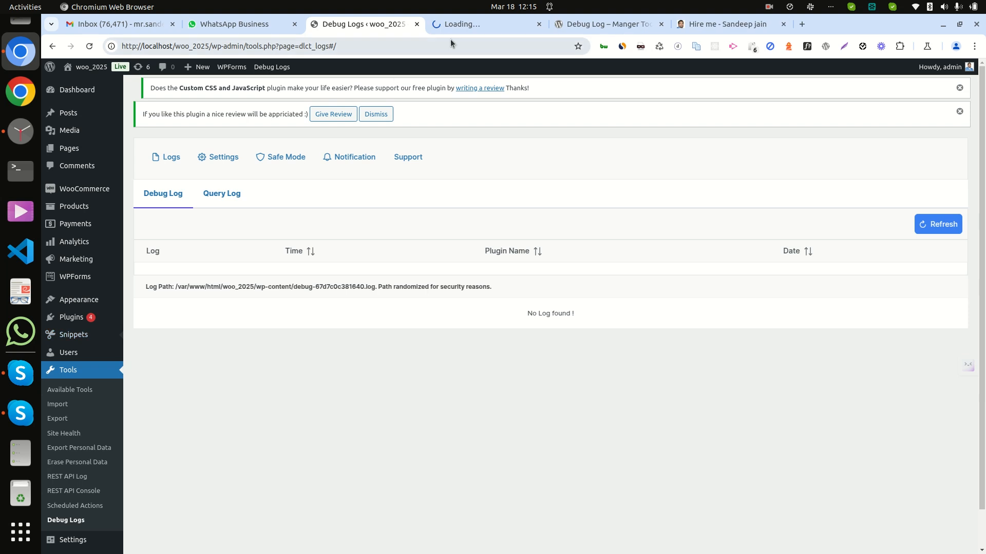
left_click(460, 24)
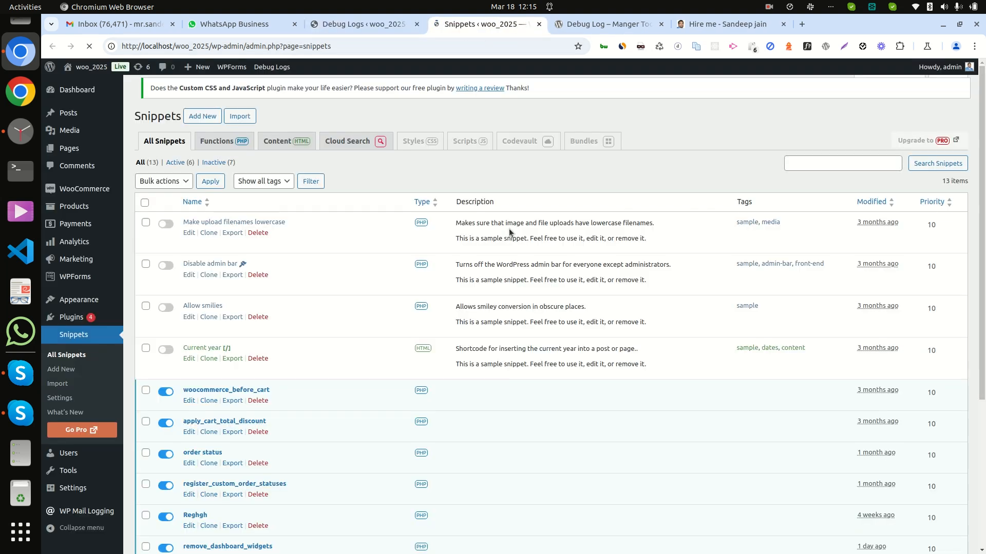
scroll(377, 400, "down", 3)
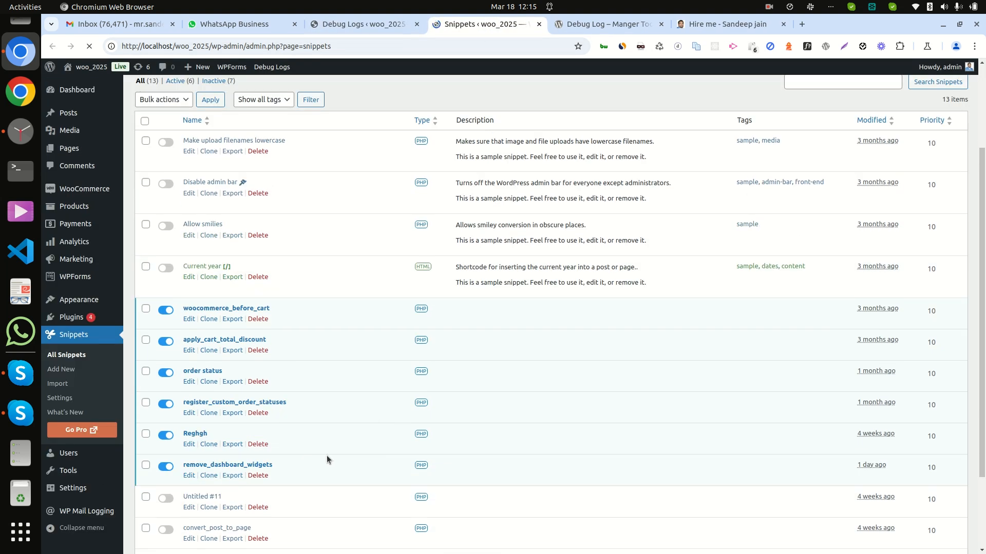
left_click(189, 477)
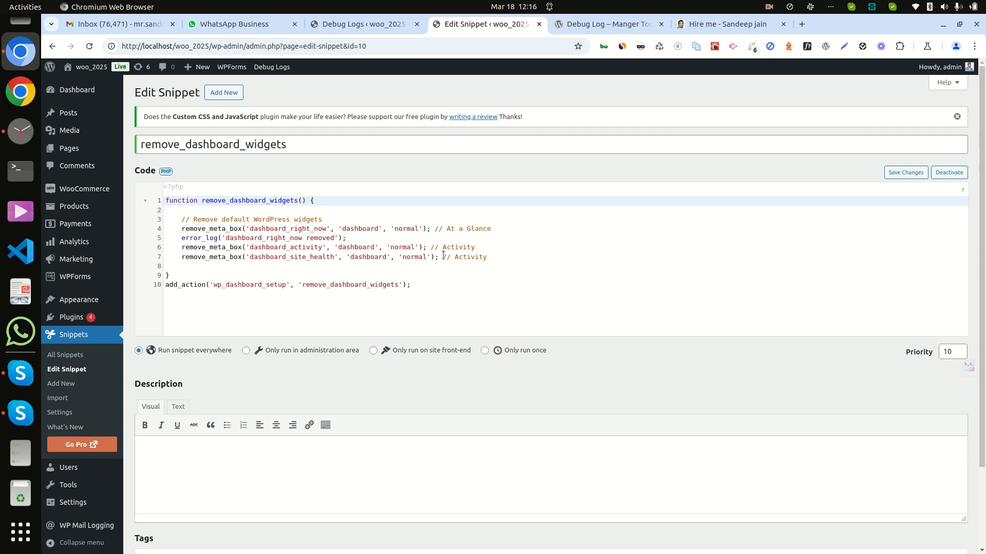
- Open the admin Dashboard in a new tab so the snippet runs
right_click(88, 92)
left_click(131, 104)
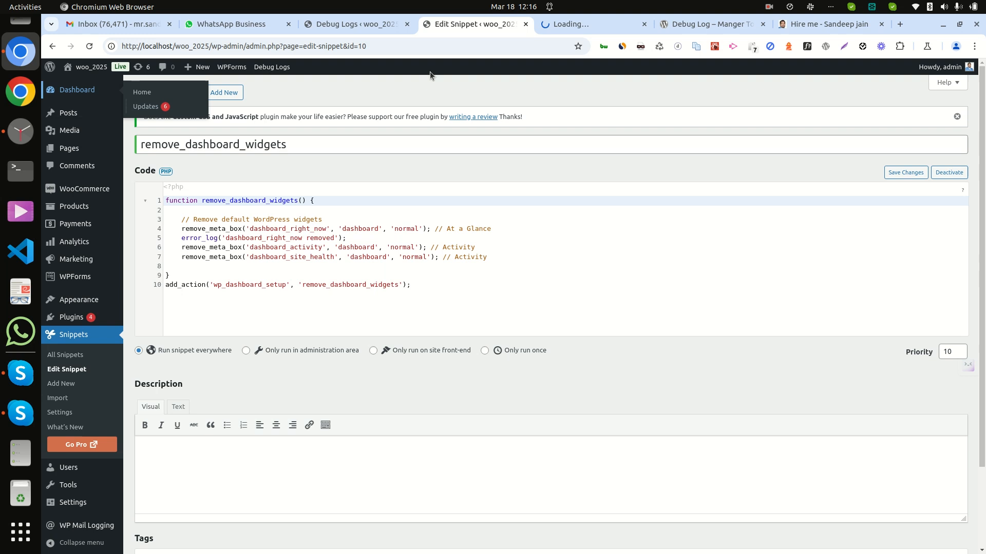
left_click(564, 25)
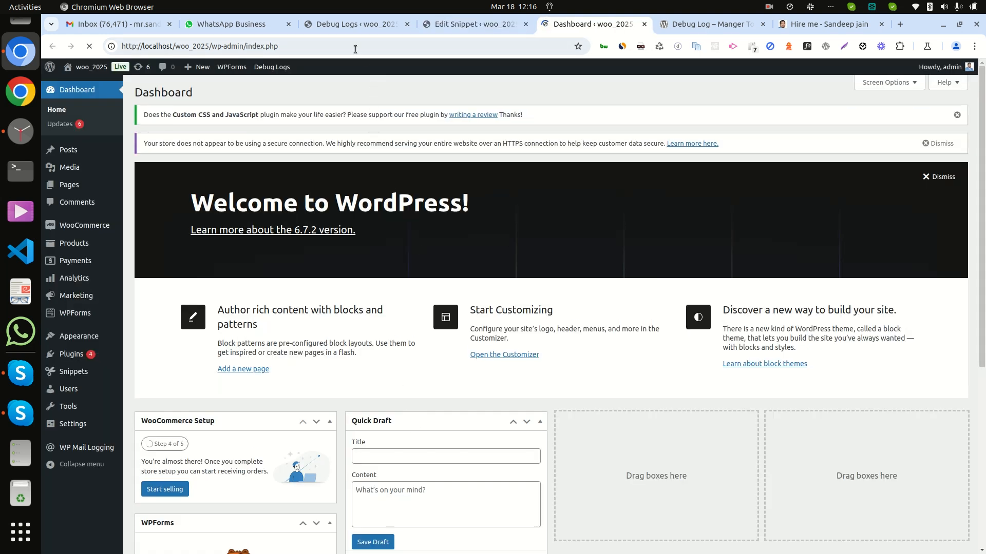
- Reload the debug log page and scroll through the new entries, including the snippet's error_log message
left_click(346, 25)
right_click(467, 187)
left_click(484, 228)
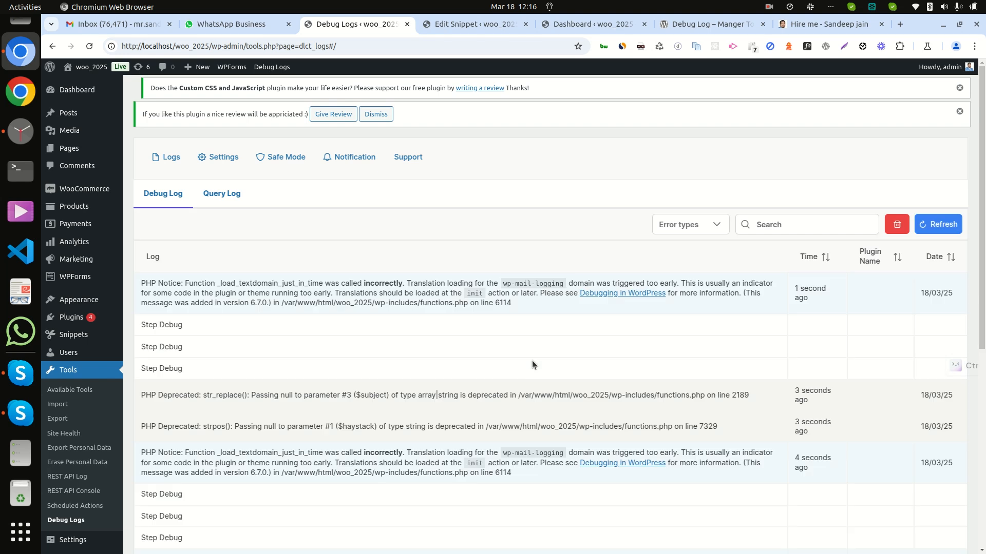
scroll(509, 372, "down", 5)
scroll(509, 374, "down", 1)
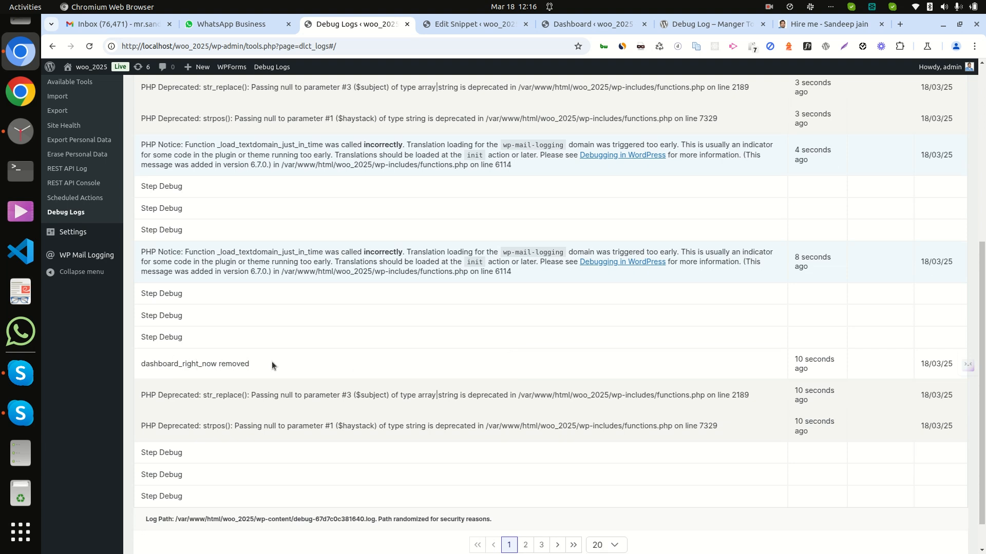
scroll(572, 367, "up", 6)
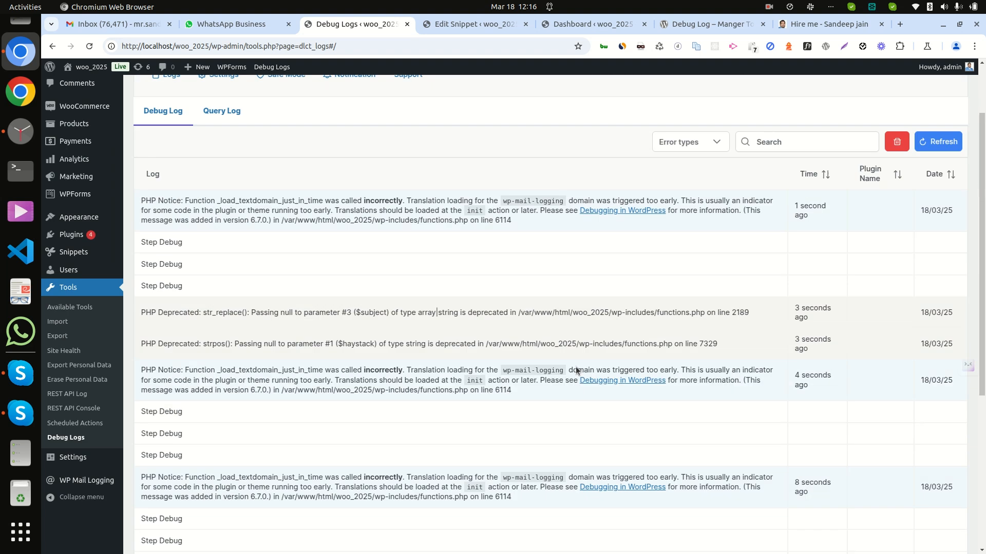
- Compare the snippet code, a new installed plugins tab and the debug log
left_click(474, 23)
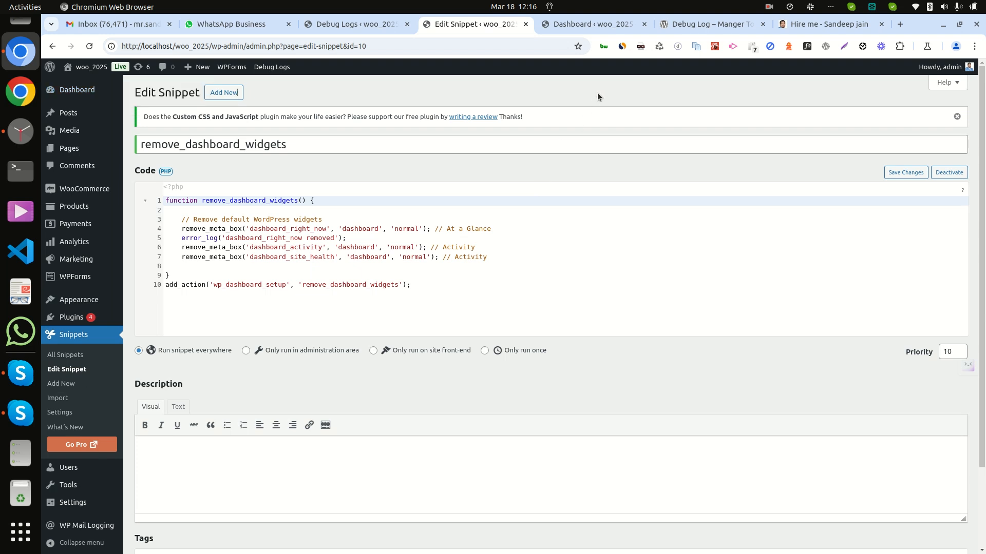
left_click(362, 24)
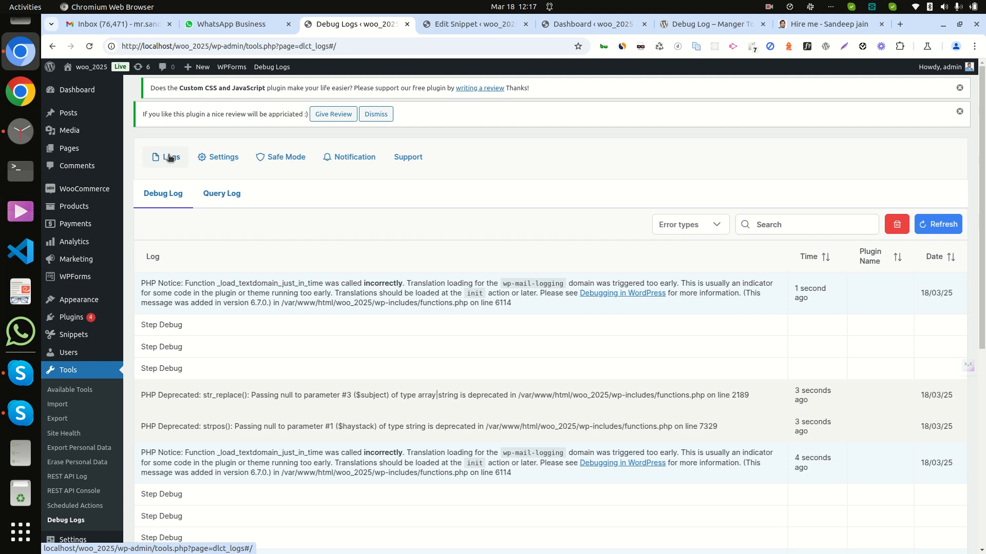
right_click(74, 316)
left_click(131, 326)
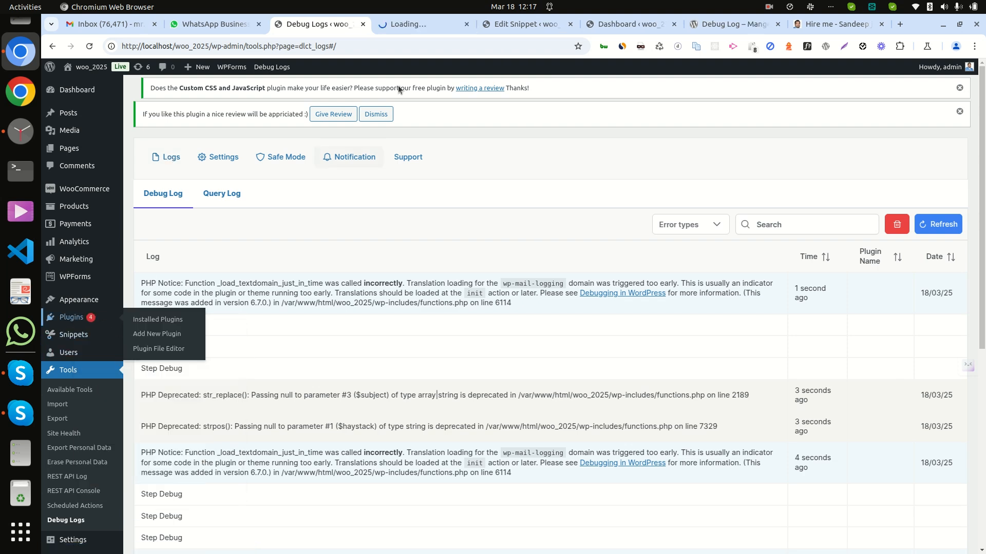
left_click(410, 25)
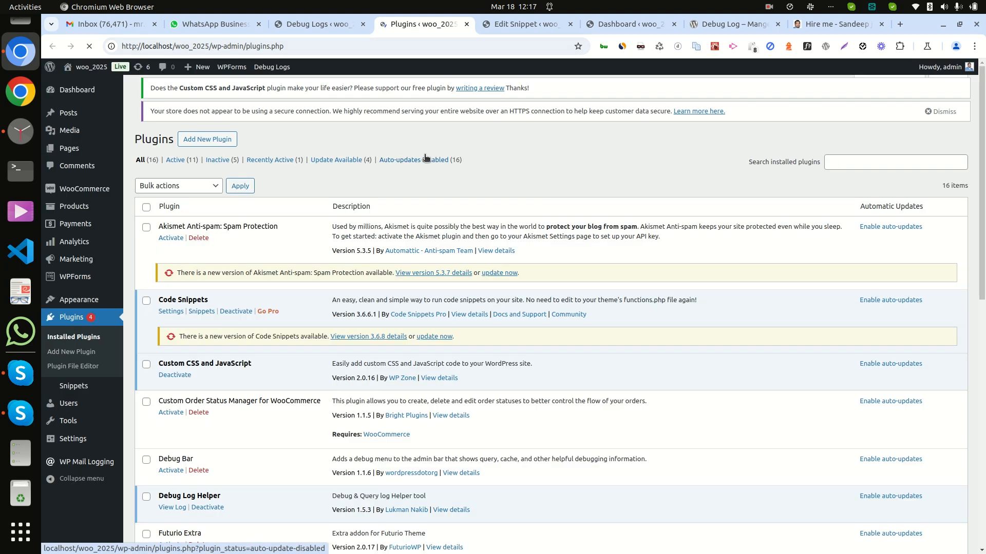
scroll(300, 421, "down", 5)
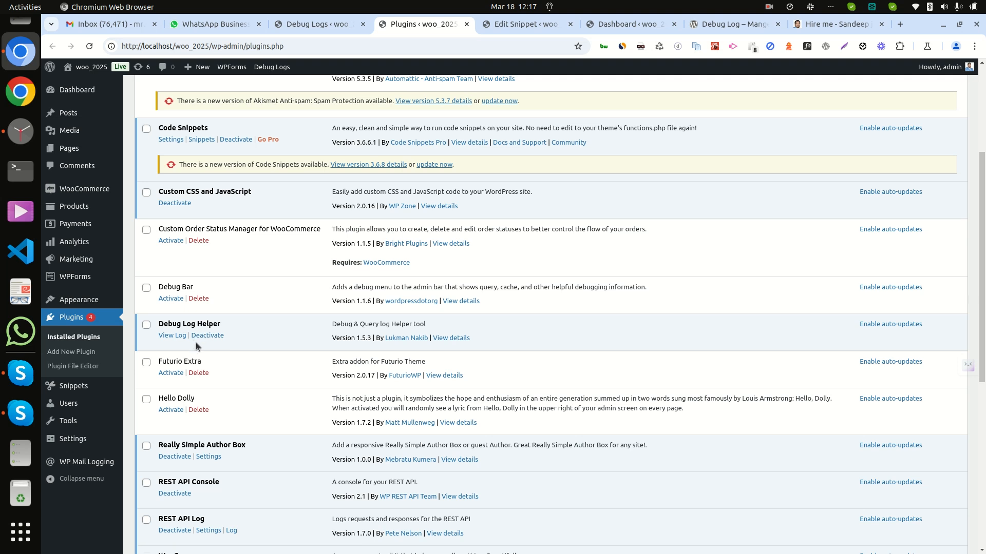
left_click(331, 26)
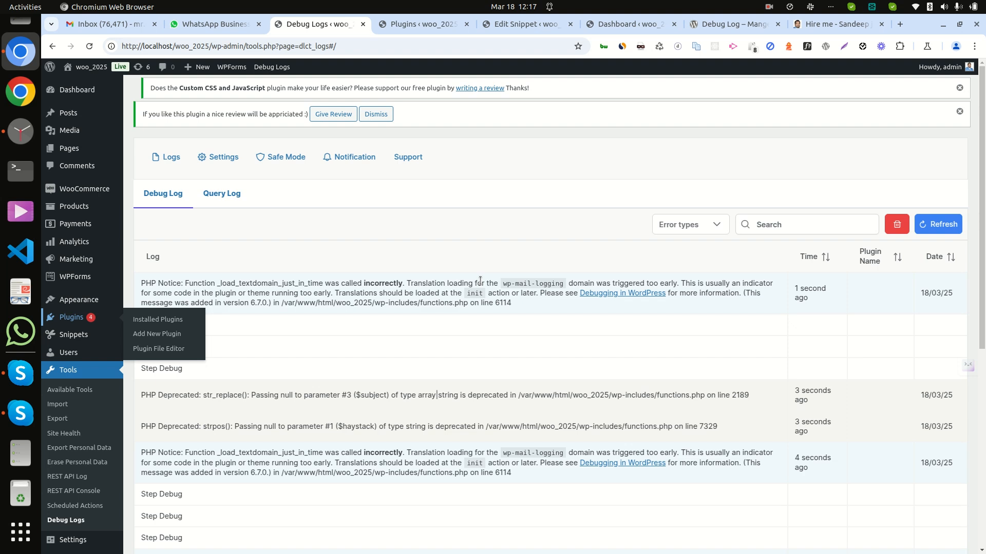
- Open the debug log settings and turn off WP_DEBUG, SCRIPT_DEBUG and SAVEQUERIES
left_click(223, 160)
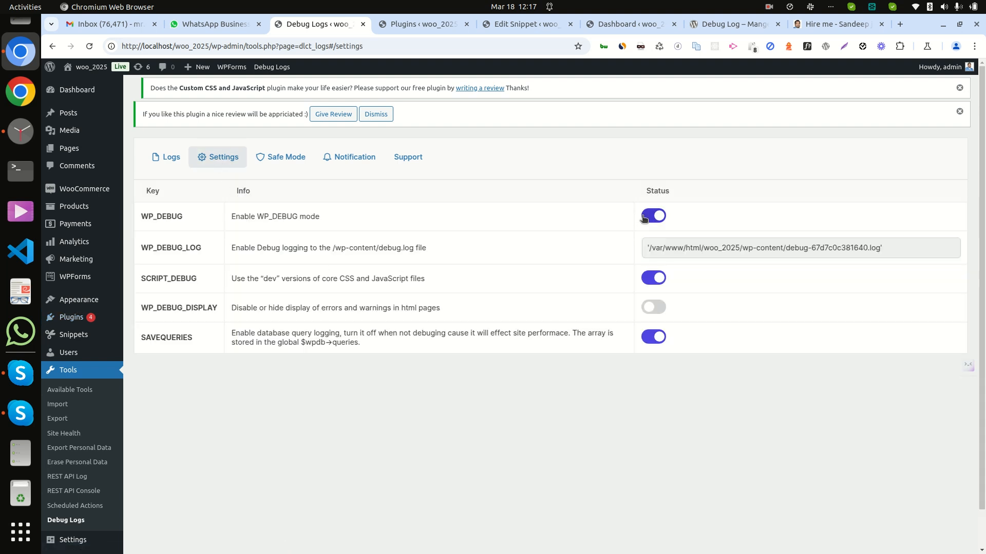
left_click(649, 219)
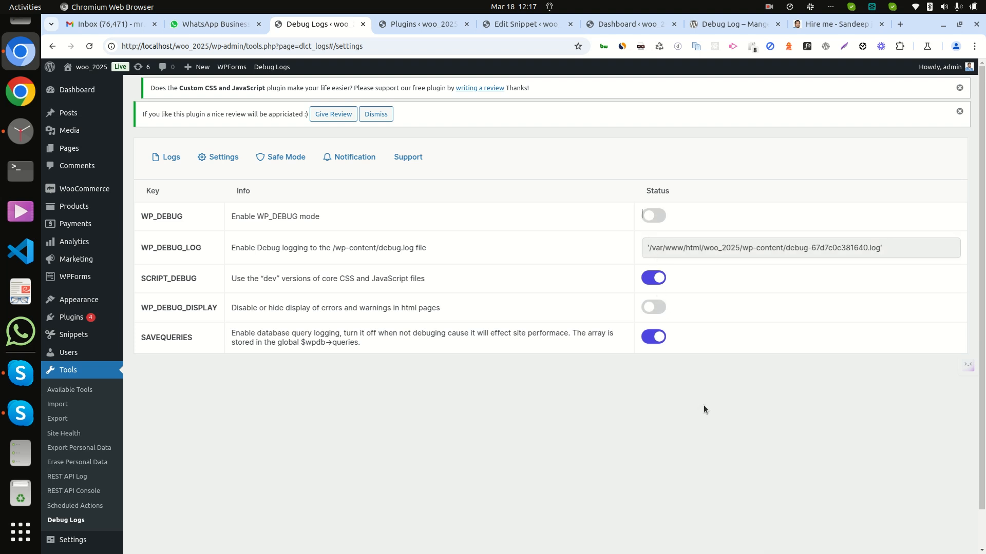
left_click(650, 279)
left_click(648, 335)
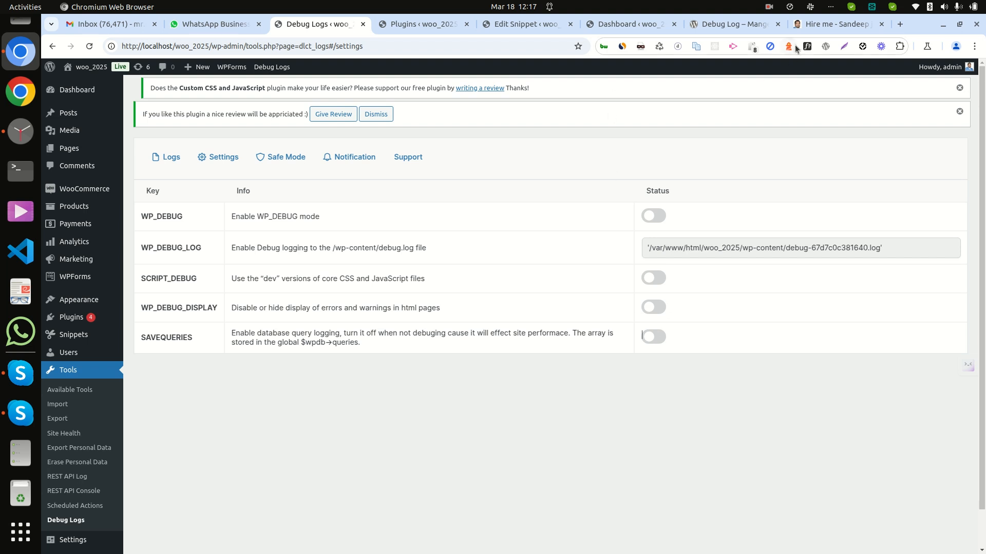
- Open the developer's Hire me page and scroll through the list of offered services
left_click(814, 27)
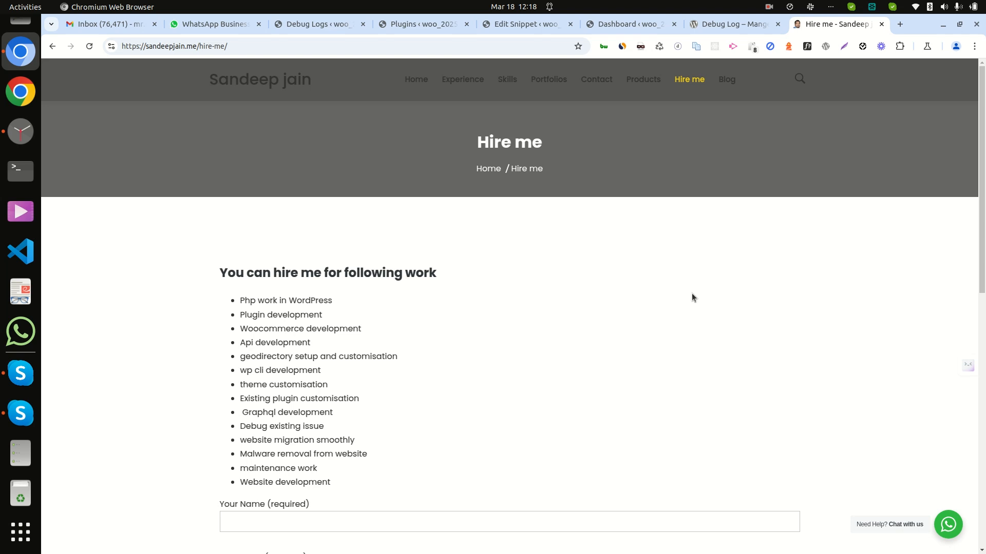
scroll(692, 297, "down", 3)
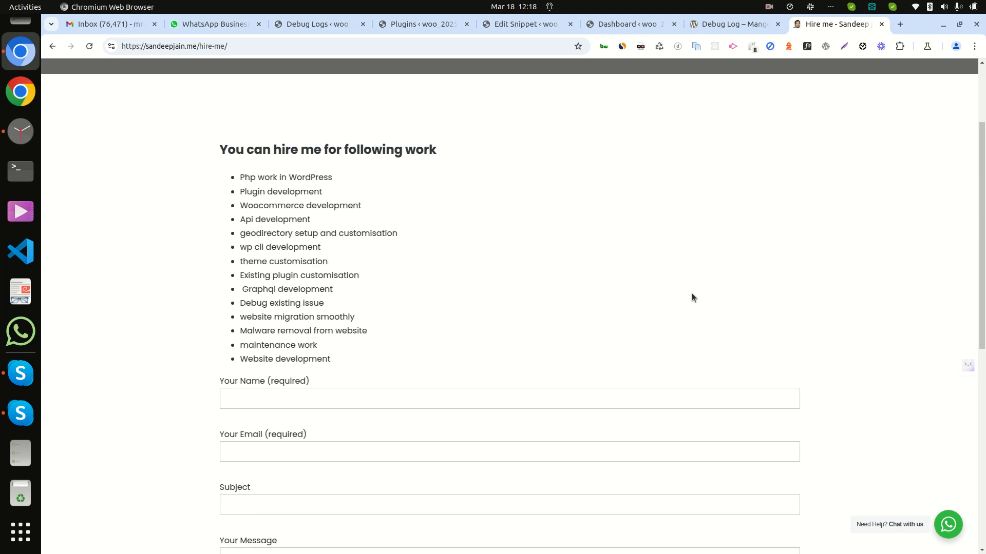